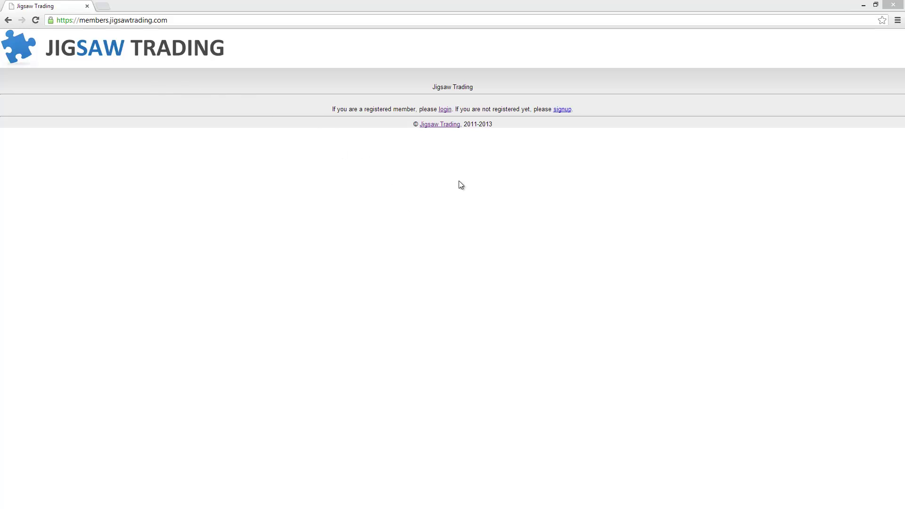
# - Log in to the Jigsaw Trading member area, replacing the autofilled username and entering the account password
pyautogui.click(446, 112)
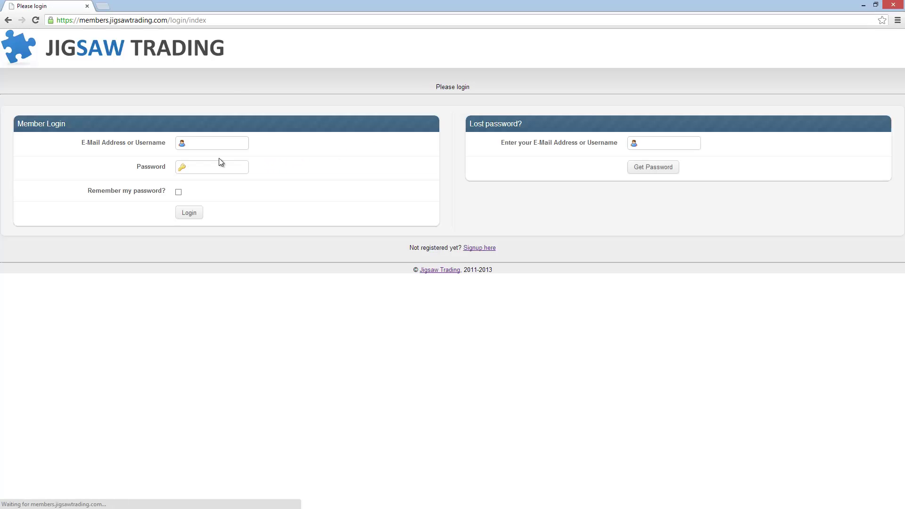
pyautogui.moveTo(214, 148); pyautogui.dragTo(95, 147)
pyautogui.write('ji')
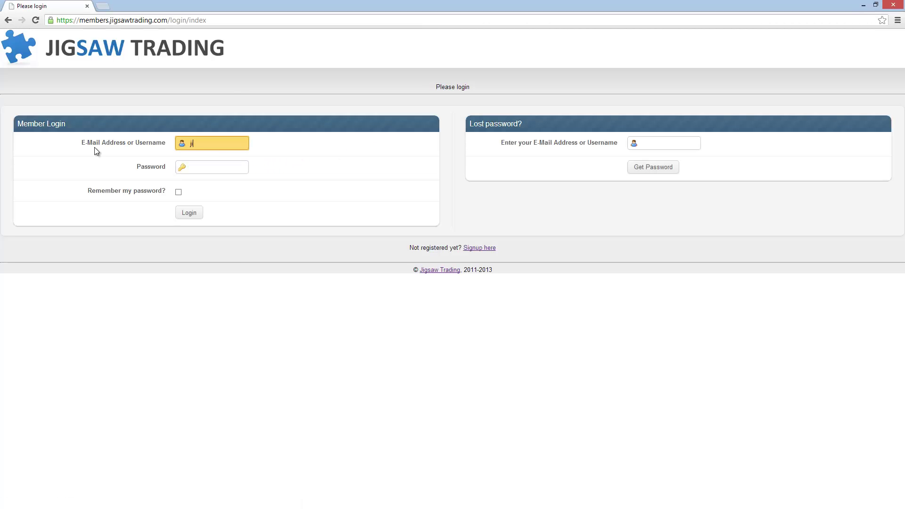
pyautogui.write('gsawtrading')
pyautogui.press('Tab')
pyautogui.write('*********')
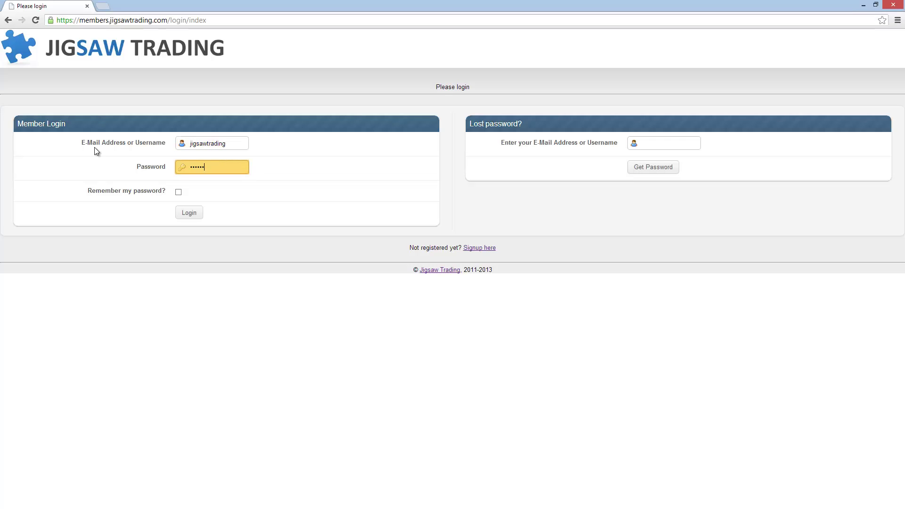
pyautogui.click(190, 213)
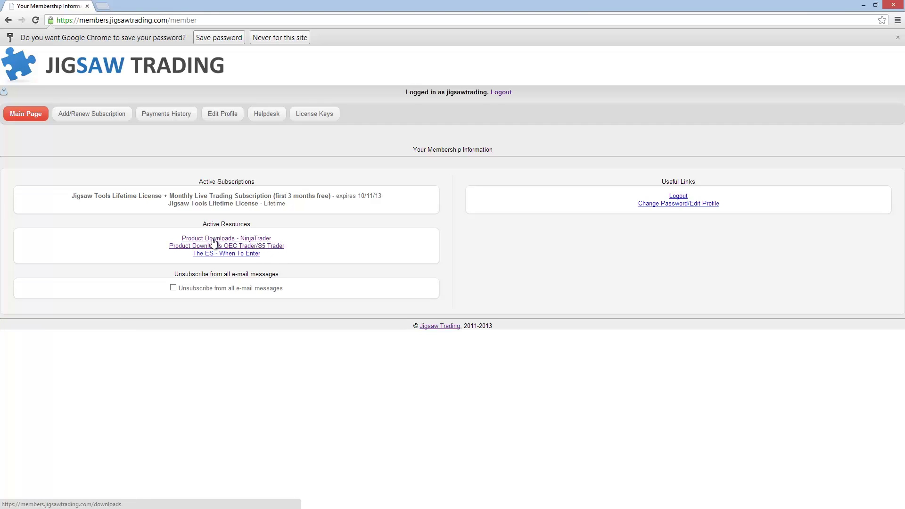
# - Download the Reconstructed Tape, Depth & Sales SIM/Demo and Depth & Sales Live installers for OEC Trader/S5 Trader
pyautogui.click(271, 246)
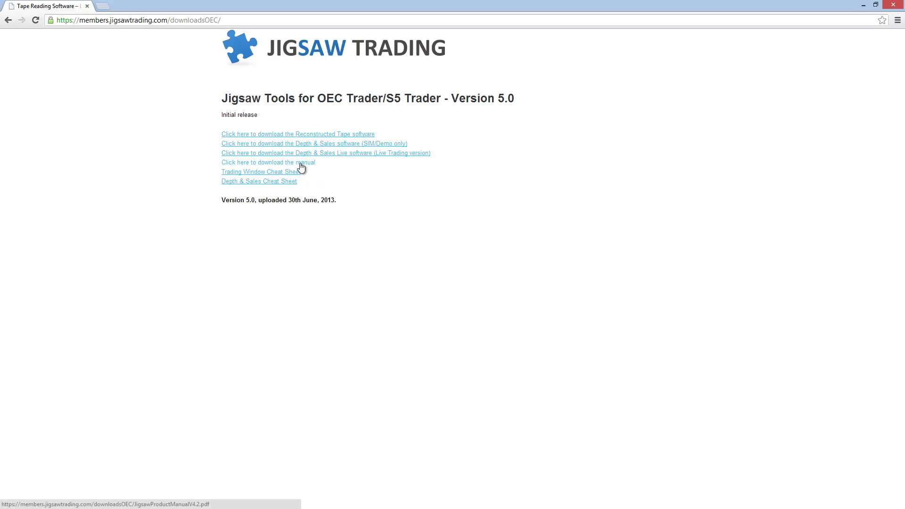
pyautogui.click(348, 137)
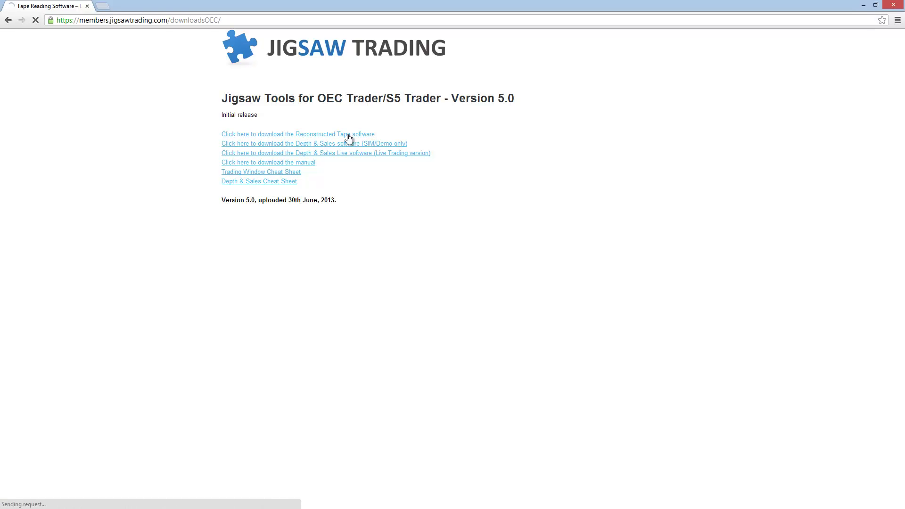
pyautogui.click(352, 144)
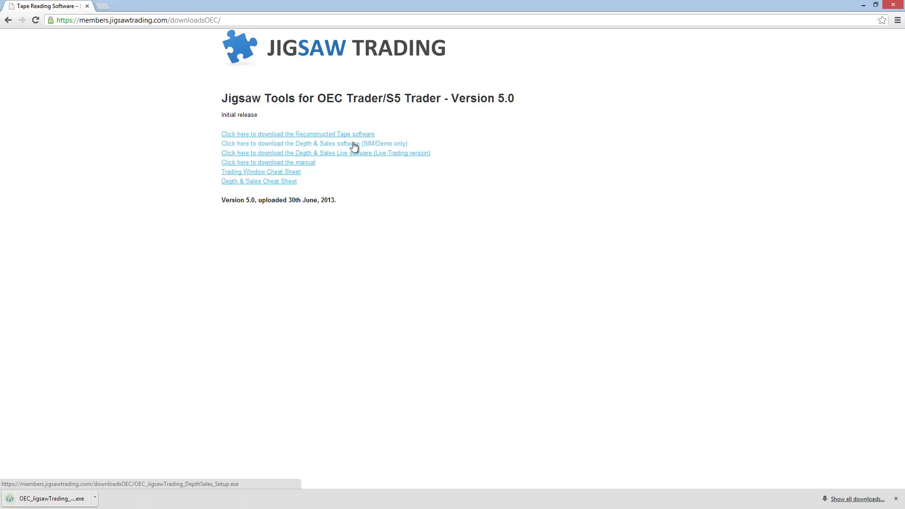
pyautogui.click(357, 155)
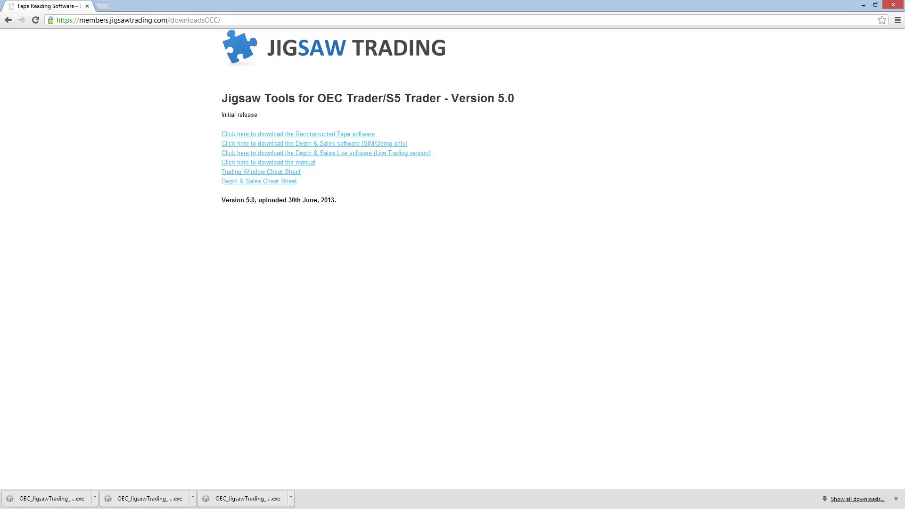
# - Run the Depth & Sales Live setup from Downloads through to a finished installation
pyautogui.hotkey('alt', 'Tab')
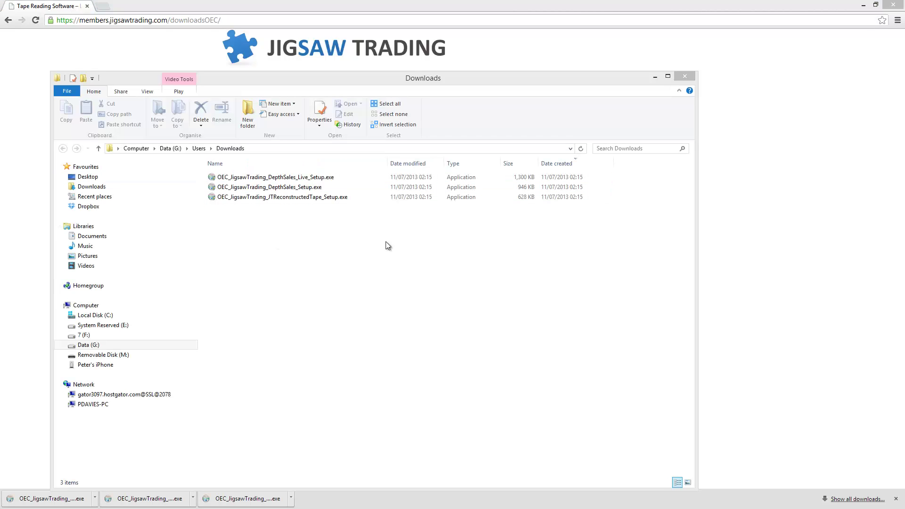
pyautogui.doubleClick(315, 179)
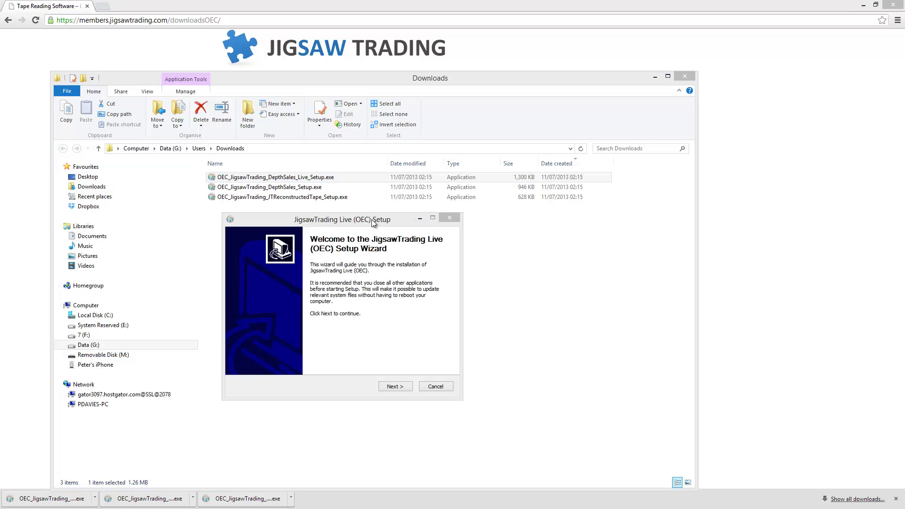
pyautogui.click(400, 387)
pyautogui.click(395, 386)
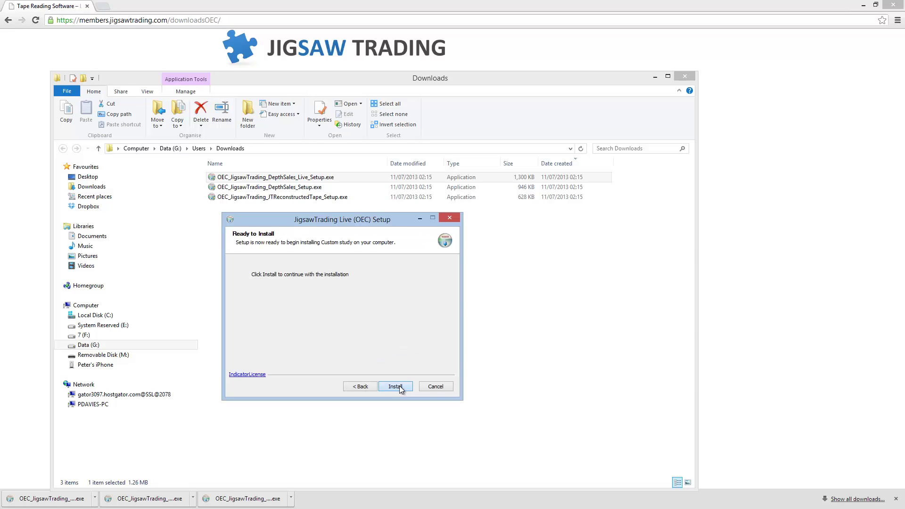
pyautogui.click(399, 387)
pyautogui.click(400, 387)
# - Launch the Depth & Sales SIM/Demo setup, then select the Reconstructed Tape installer
pyautogui.click(311, 188)
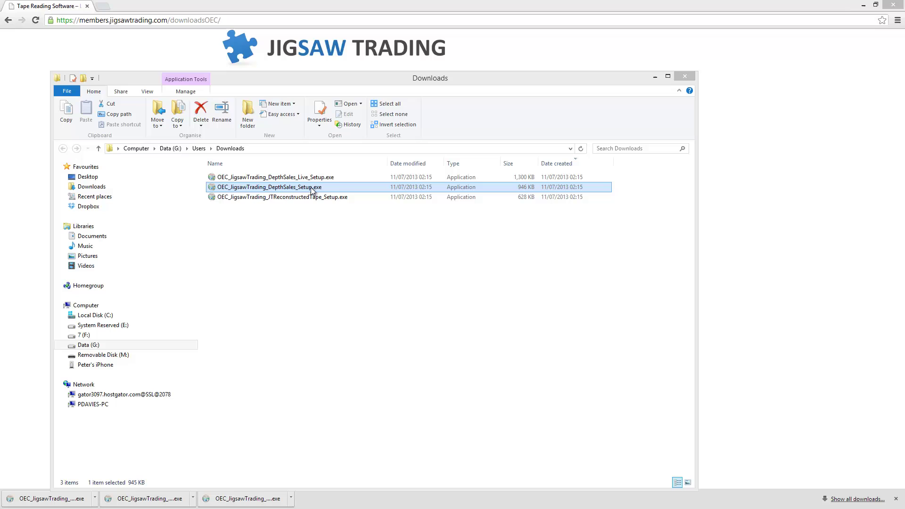
pyautogui.doubleClick(311, 189)
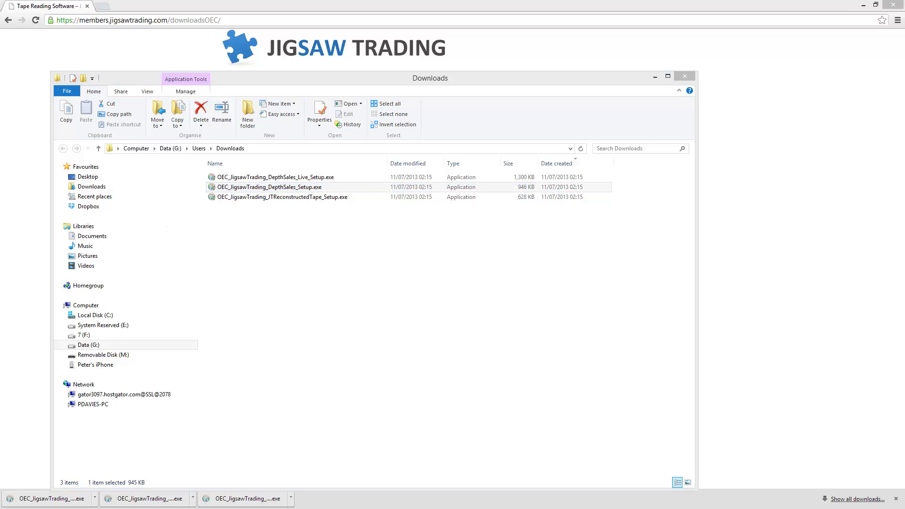
pyautogui.click(318, 198)
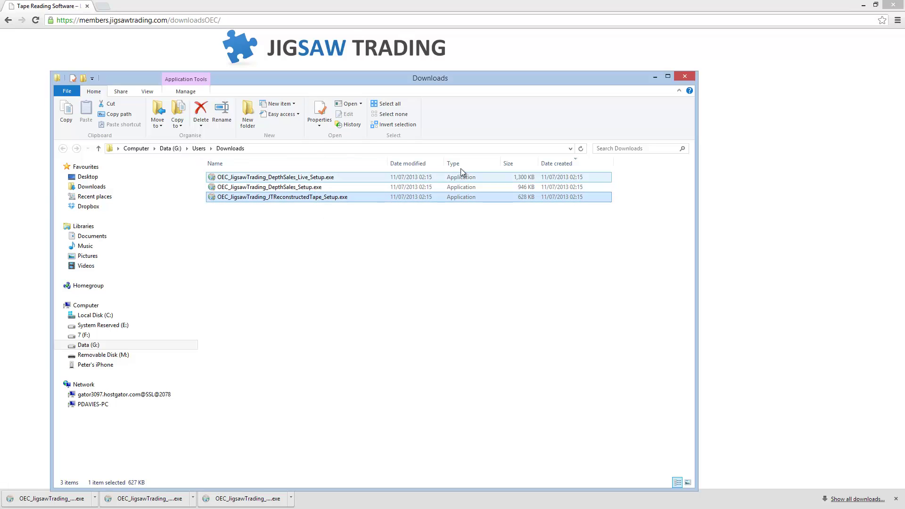
# - Close the Downloads window and open the member site's License Keys page from the Main Page
pyautogui.click(685, 77)
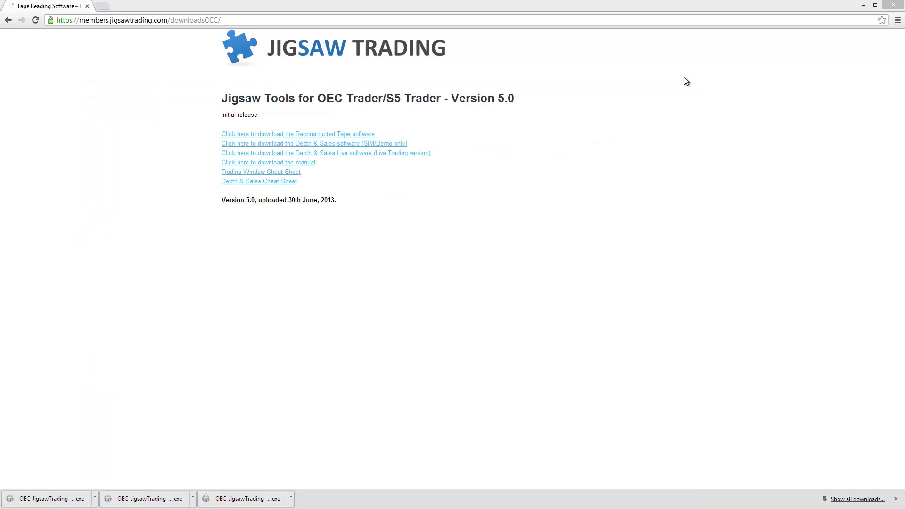
pyautogui.click(8, 19)
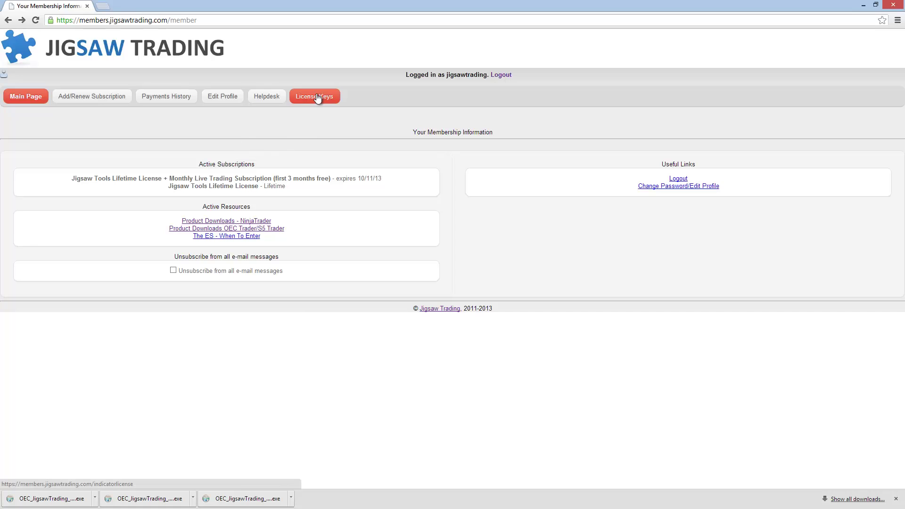
pyautogui.click(317, 98)
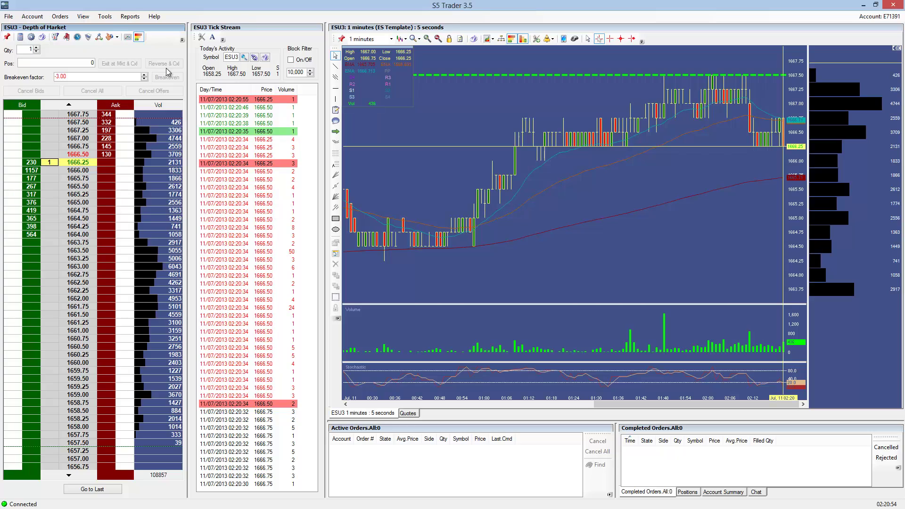
# - Unlock the windows, then close the ESU3 Depth of Market and Tick Stream panels
pyautogui.click(106, 18)
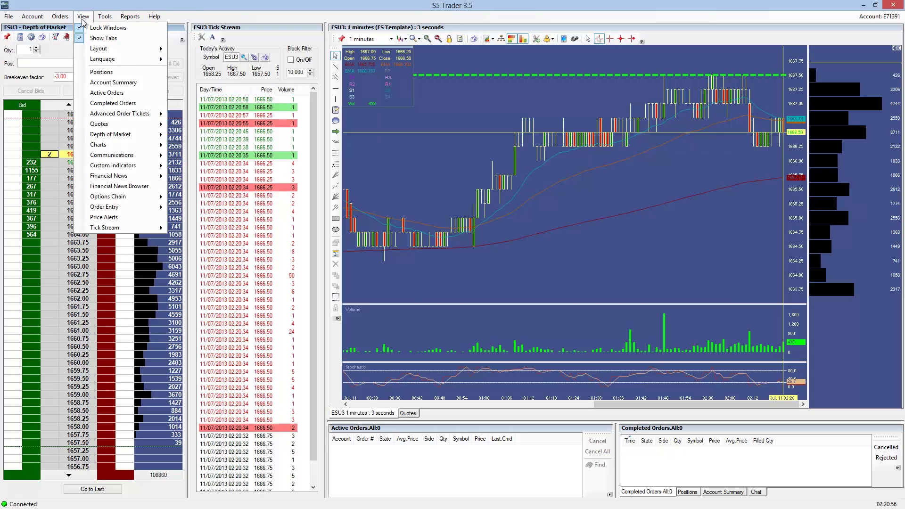
pyautogui.click(94, 28)
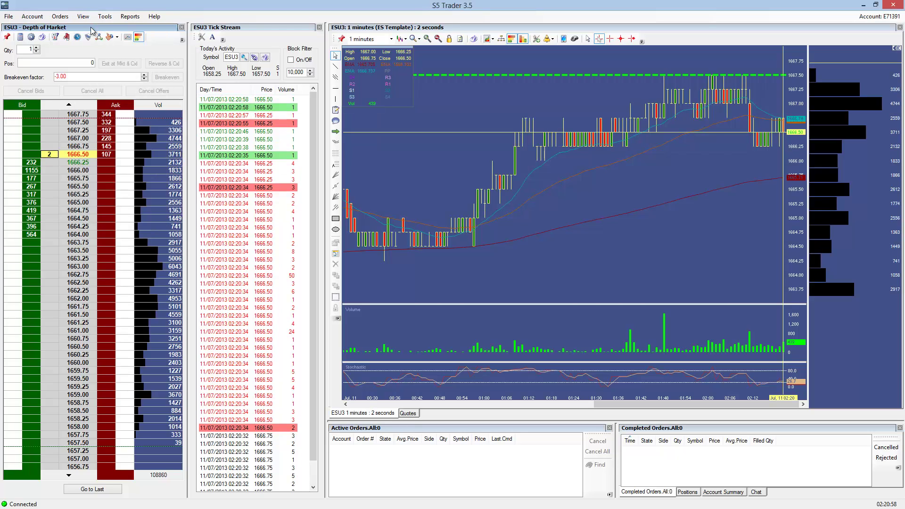
pyautogui.click(181, 27)
pyautogui.click(166, 27)
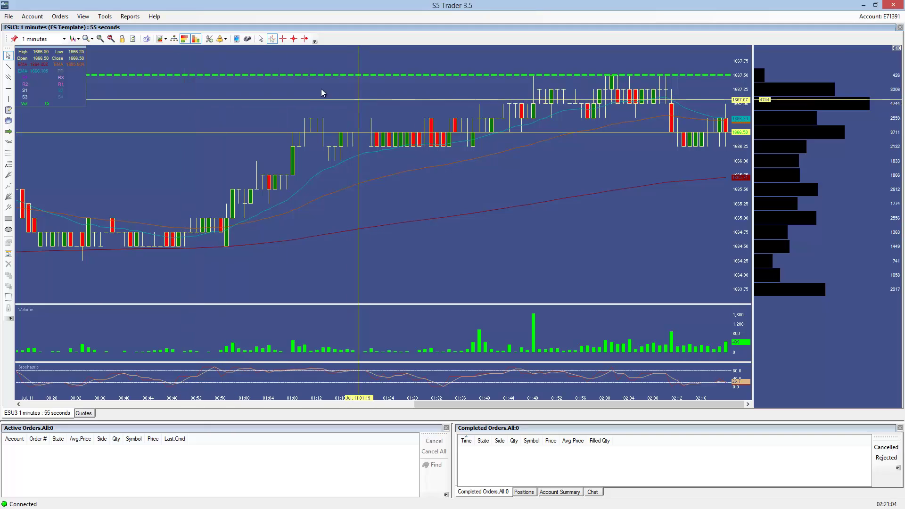
# - Add Indicators > Jigsaw Trading > DepthSales Live V5 to the ES chart with default properties
pyautogui.rightClick(277, 90)
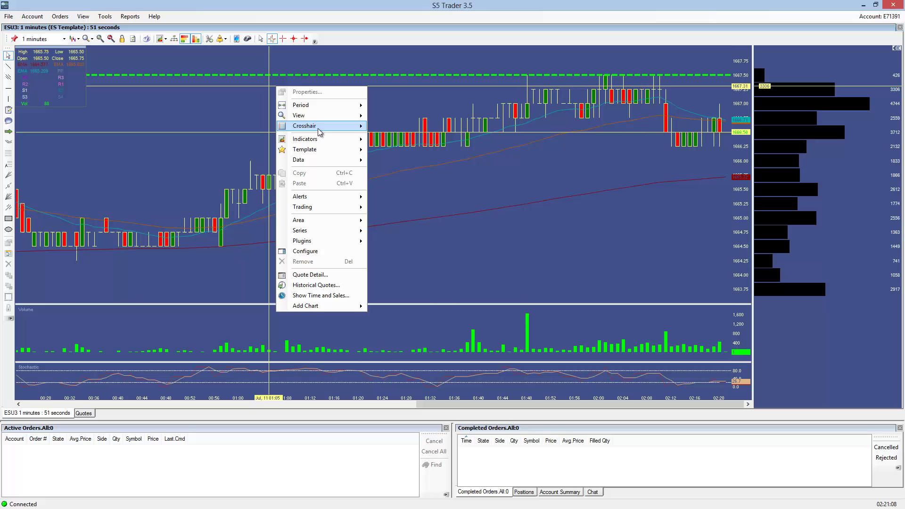
pyautogui.moveTo(320, 139)
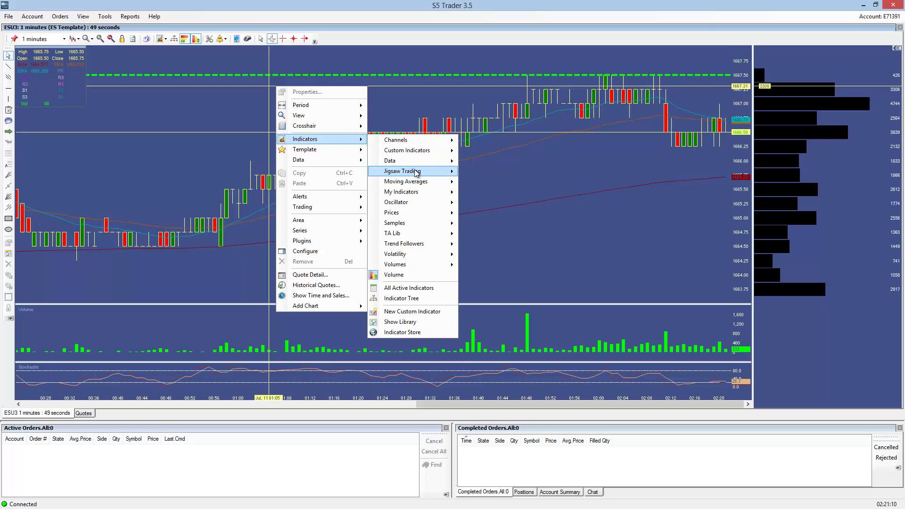
pyautogui.moveTo(417, 173)
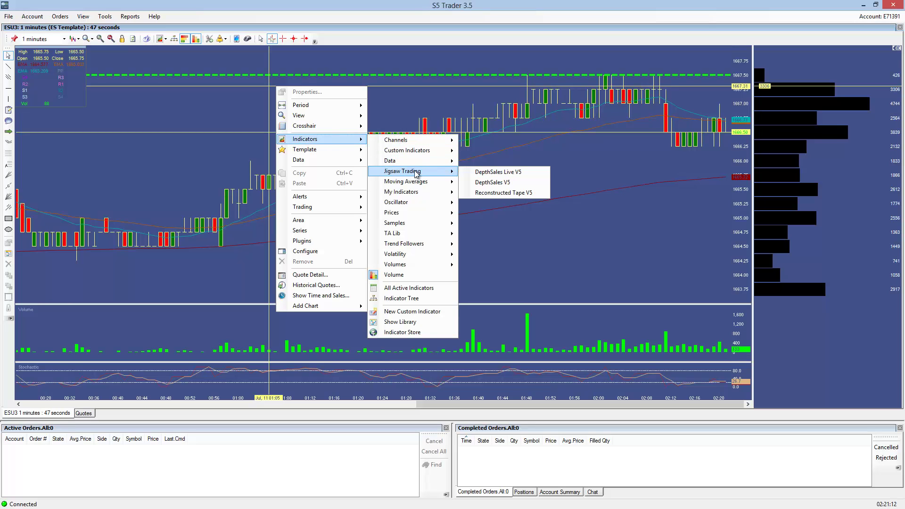
pyautogui.click(498, 173)
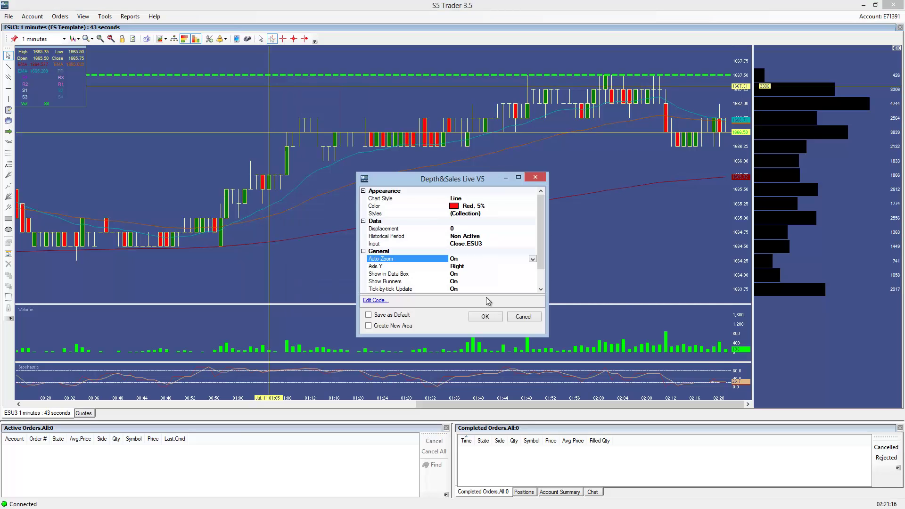
pyautogui.scroll(-1, 537, 254)
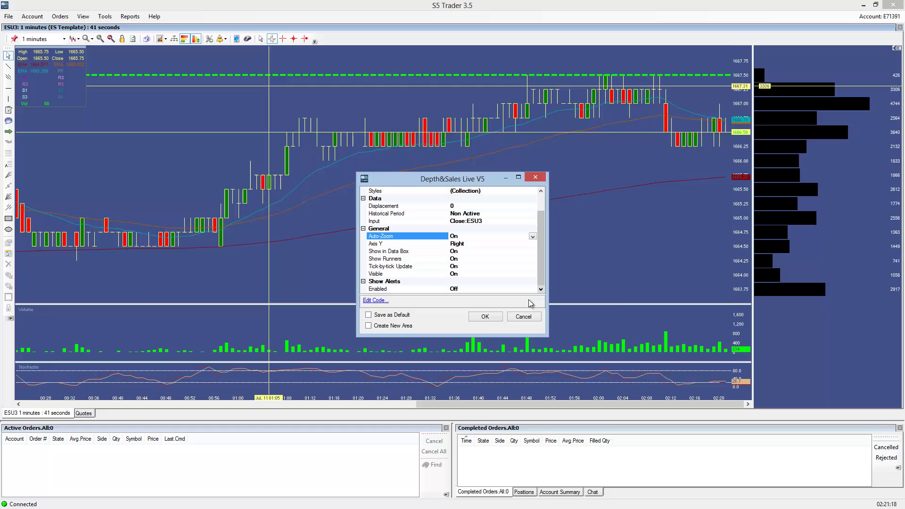
pyautogui.click(490, 317)
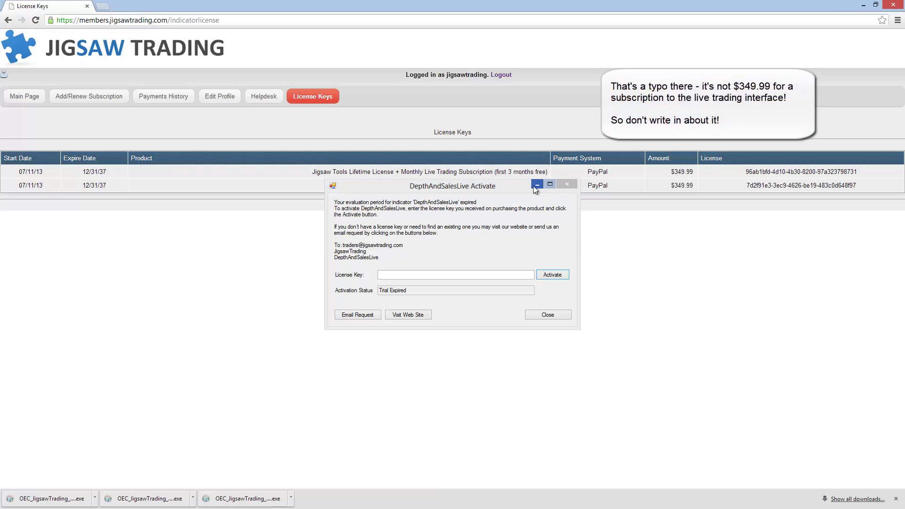
# - Copy the first license key from the page, paste it into the DepthAndSalesLive License Key field, and activate
pyautogui.moveTo(534, 185); pyautogui.dragTo(436, 230)
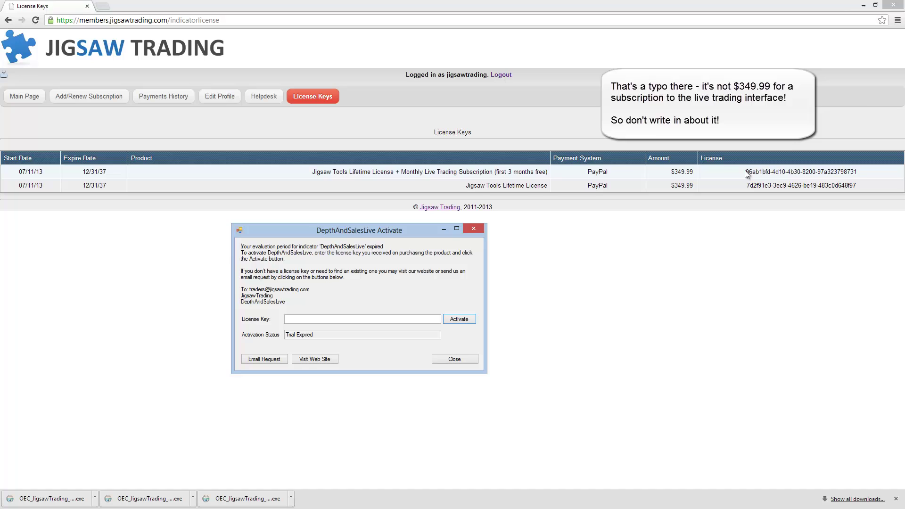
pyautogui.moveTo(747, 173); pyautogui.dragTo(763, 172)
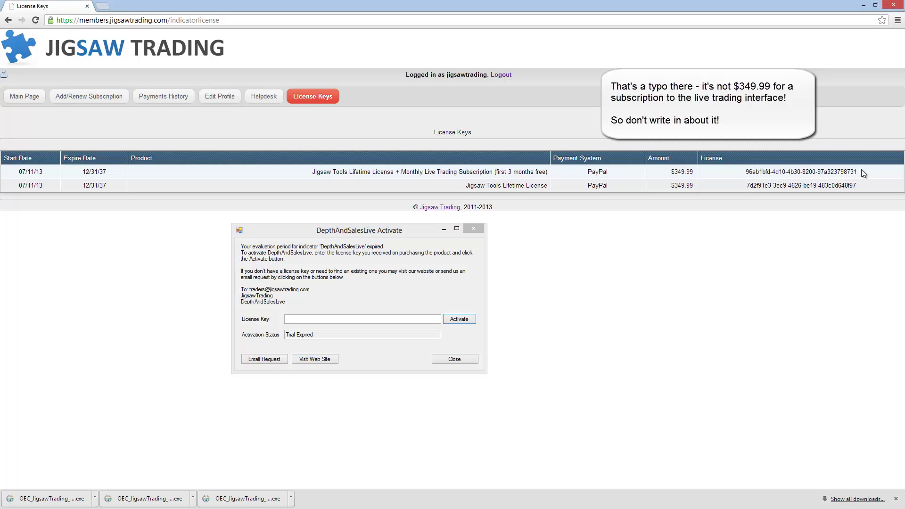
pyautogui.moveTo(861, 168); pyautogui.dragTo(738, 171)
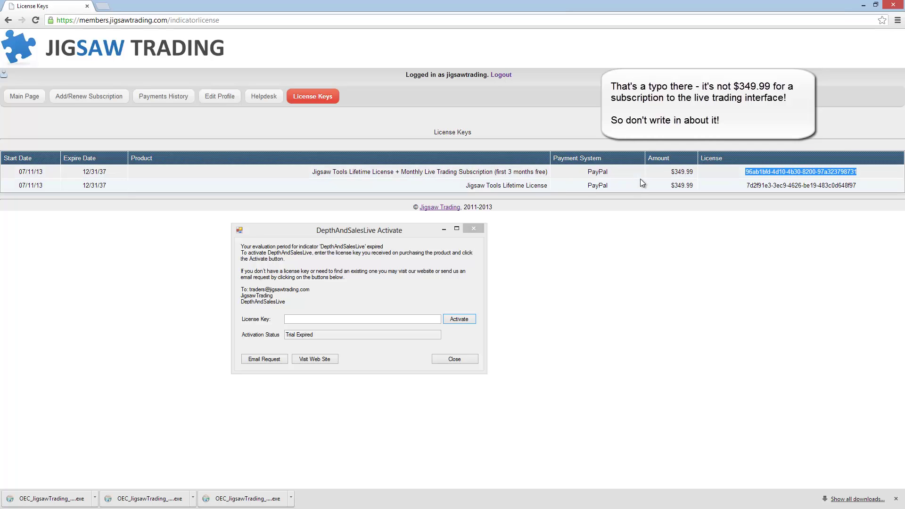
pyautogui.click(480, 231)
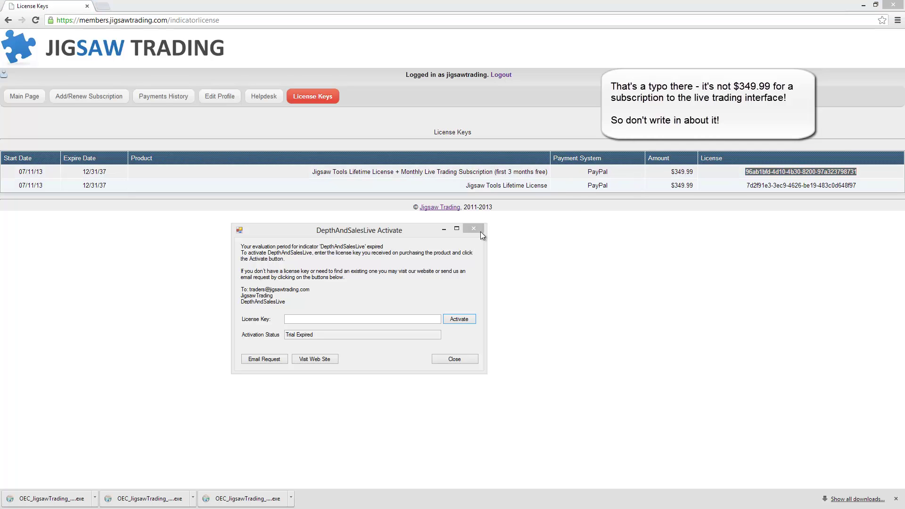
pyautogui.click(356, 319)
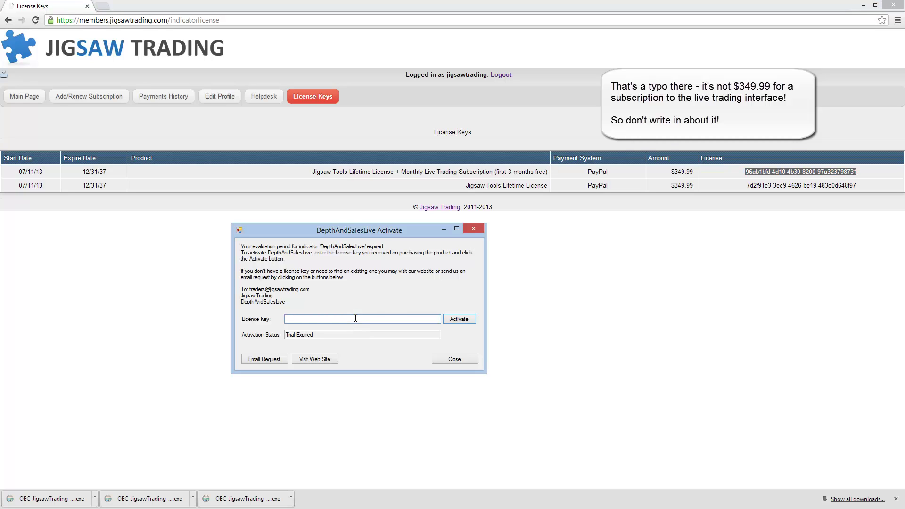
pyautogui.rightClick(759, 178)
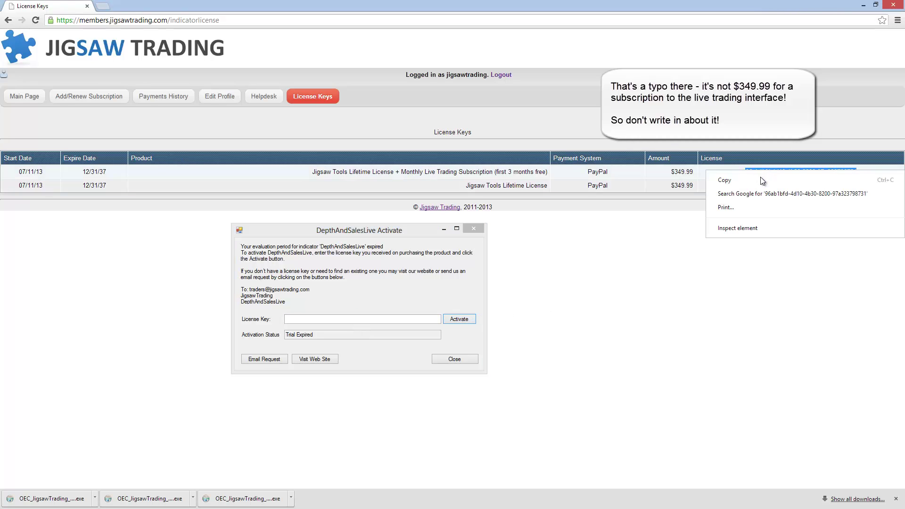
pyautogui.click(759, 179)
pyautogui.click(397, 320)
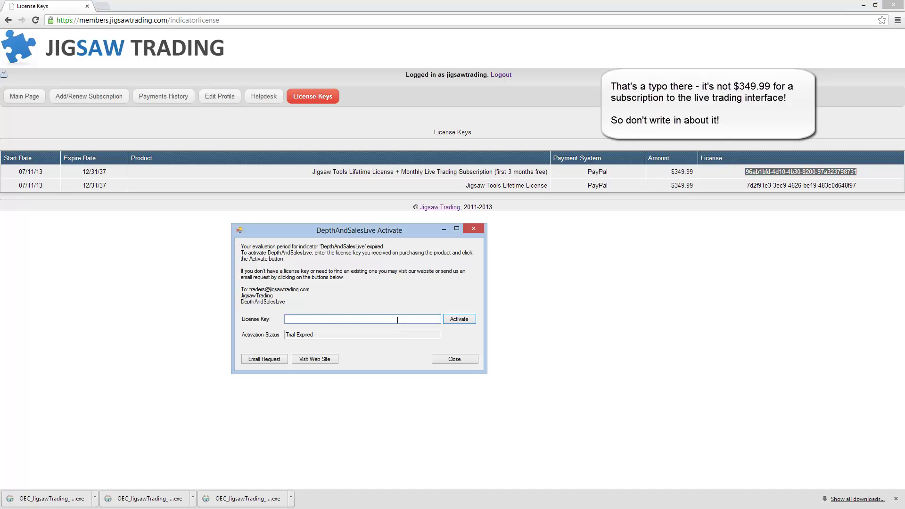
pyautogui.hotkey('ctrl', 'v')
pyautogui.click(460, 319)
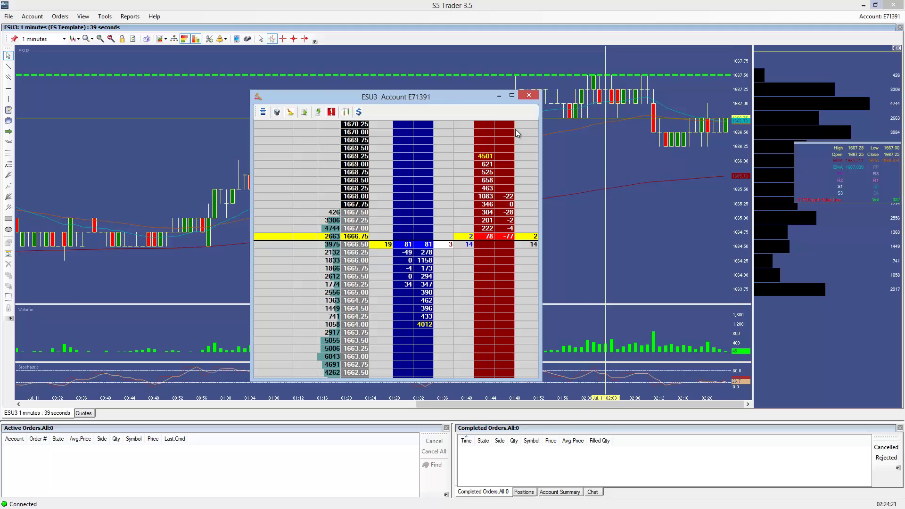
# - Move the ESU3 depth ladder to the far left, show its order panel on top, and stretch it taller
pyautogui.moveTo(451, 101); pyautogui.dragTo(317, 89)
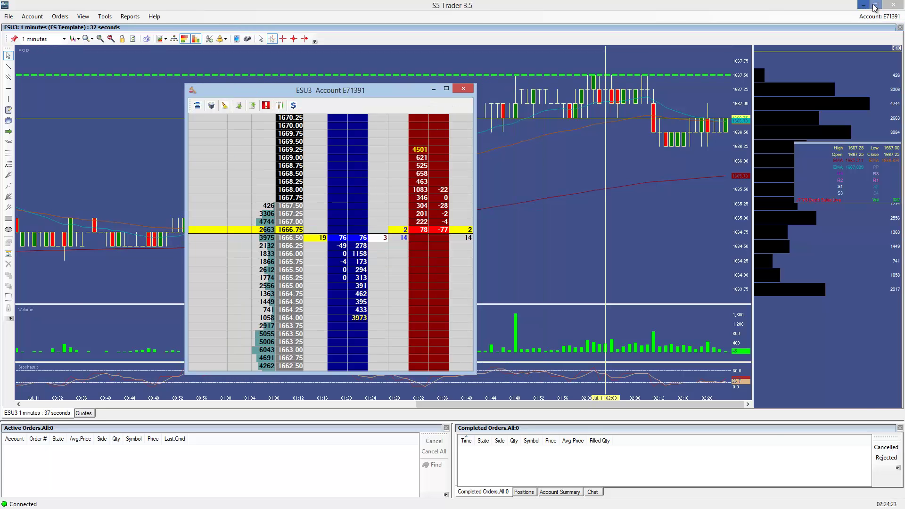
pyautogui.click(875, 4)
pyautogui.moveTo(414, 95); pyautogui.dragTo(231, 50)
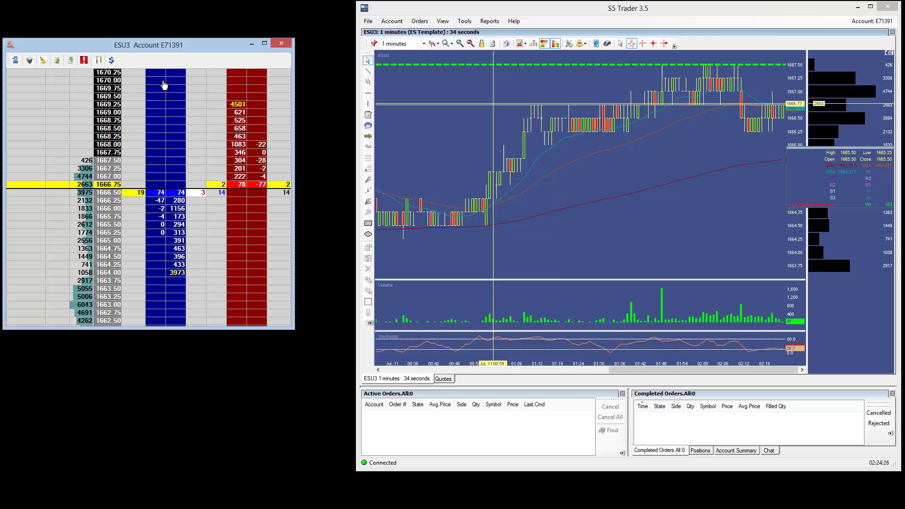
pyautogui.click(111, 59)
pyautogui.moveTo(34, 47); pyautogui.dragTo(35, 8)
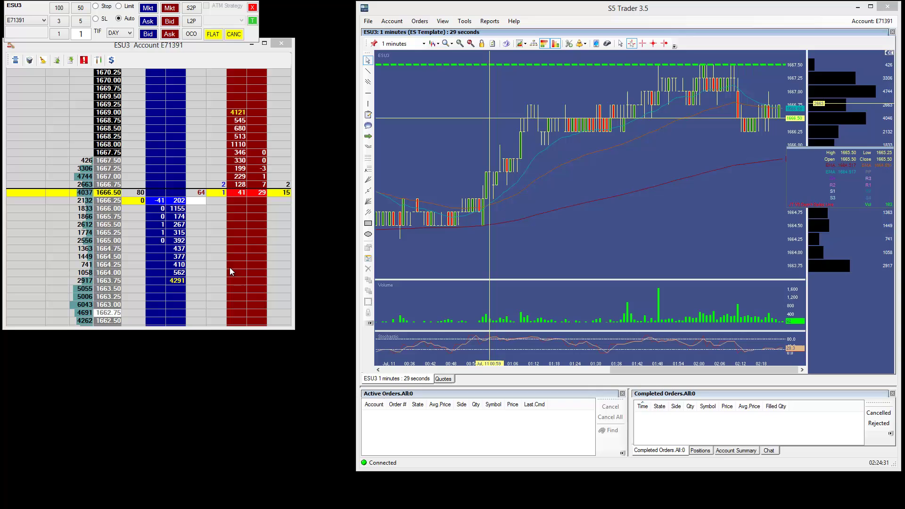
pyautogui.moveTo(230, 47)
pyautogui.mouseDown()
pyautogui.moveTo(222, 52)
pyautogui.moveTo(230, 52)
pyautogui.mouseUp()
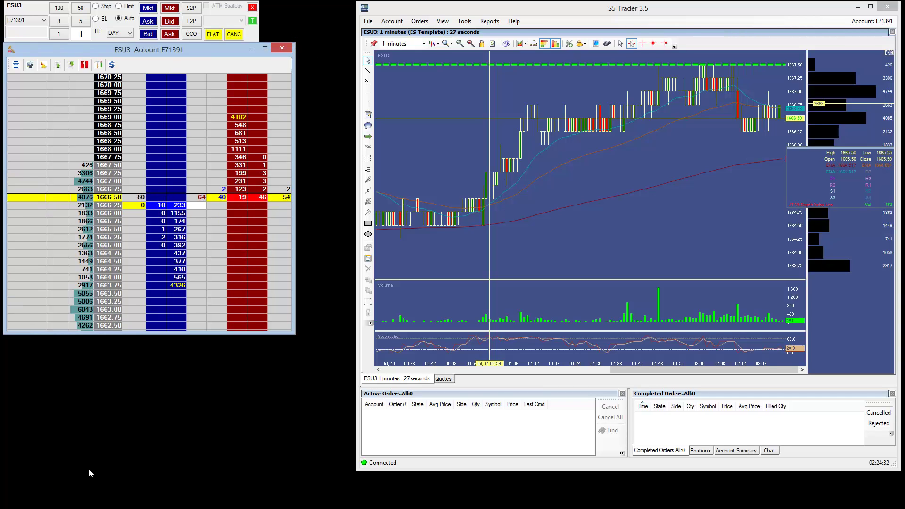
pyautogui.moveTo(93, 333); pyautogui.dragTo(95, 500)
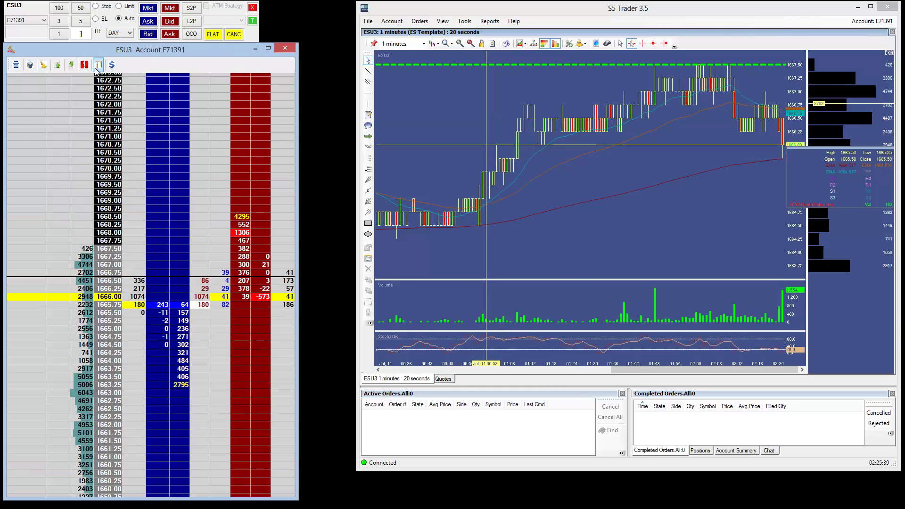
# - In JT D&S Settings set Large Ask Amount and Large Bid Size to 500 and tick Highlight Large Bids
pyautogui.click(98, 65)
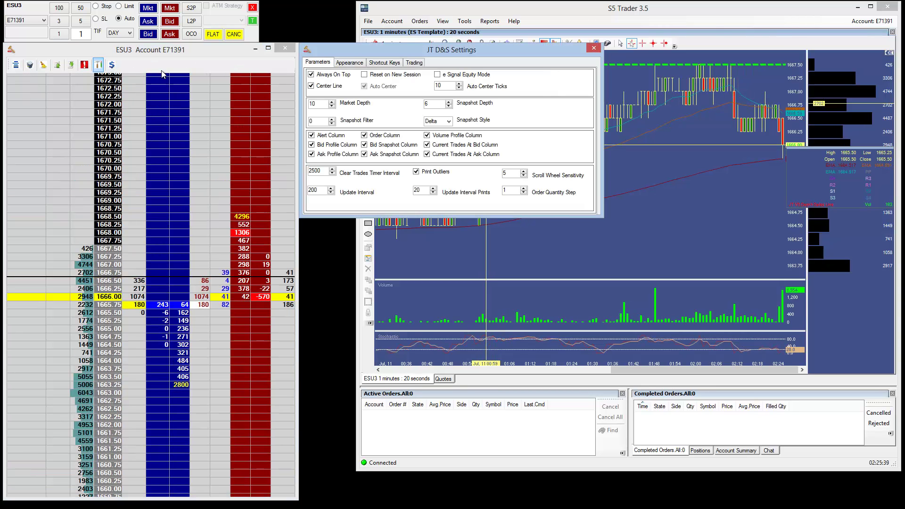
pyautogui.click(357, 64)
pyautogui.click(548, 104)
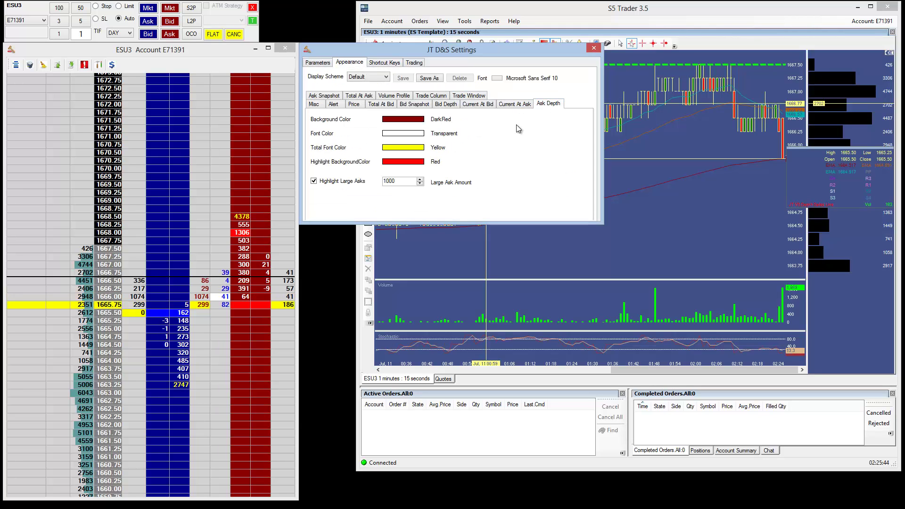
pyautogui.moveTo(405, 182); pyautogui.dragTo(365, 186)
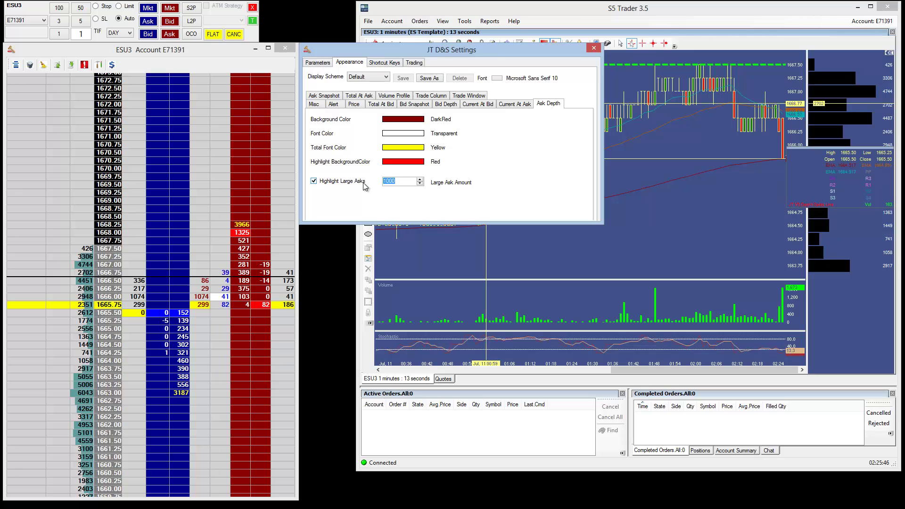
pyautogui.write('500')
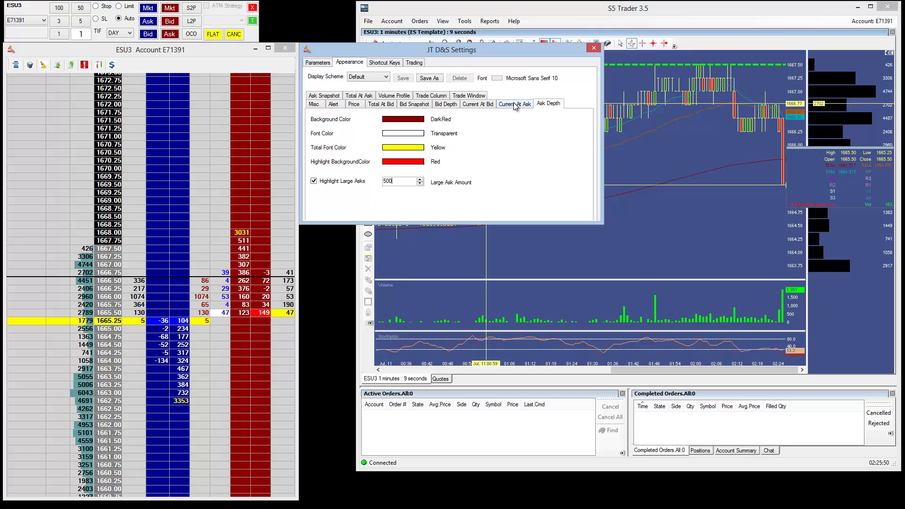
pyautogui.click(445, 103)
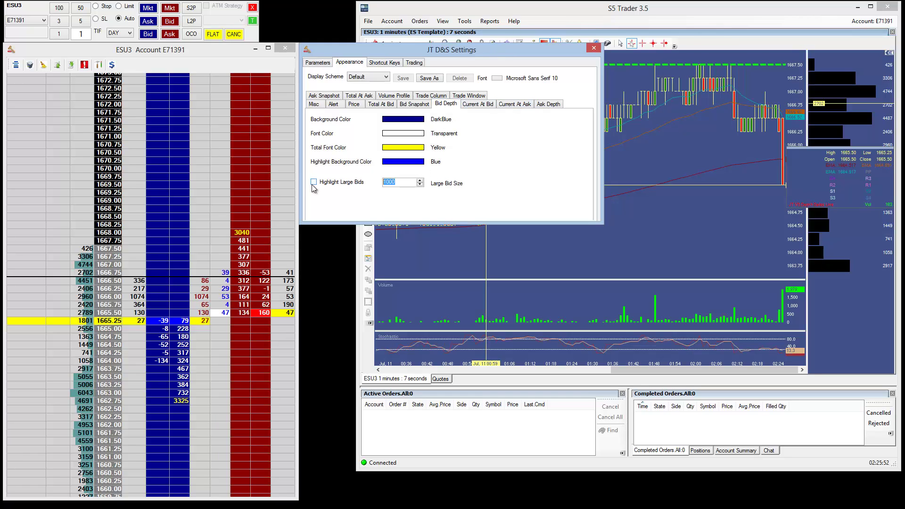
pyautogui.write('500')
pyautogui.click(313, 181)
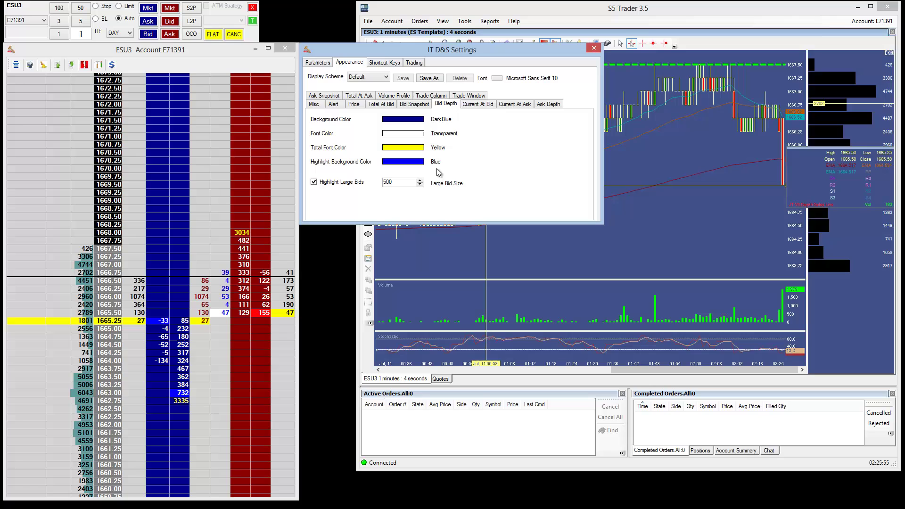
pyautogui.click(594, 48)
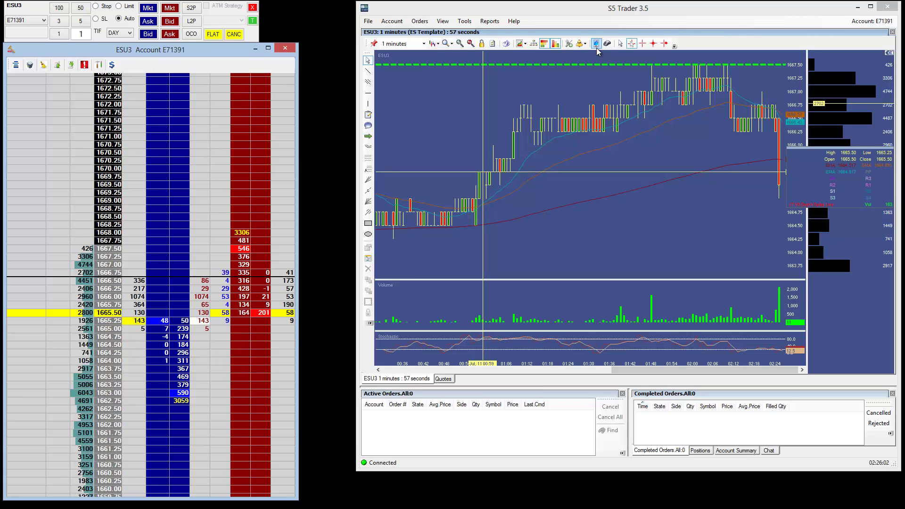
# - Add Indicators > Jigsaw Trading > Reconstructed Tape to the ES chart, accepting its settings
pyautogui.rightClick(473, 94)
pyautogui.moveTo(507, 146)
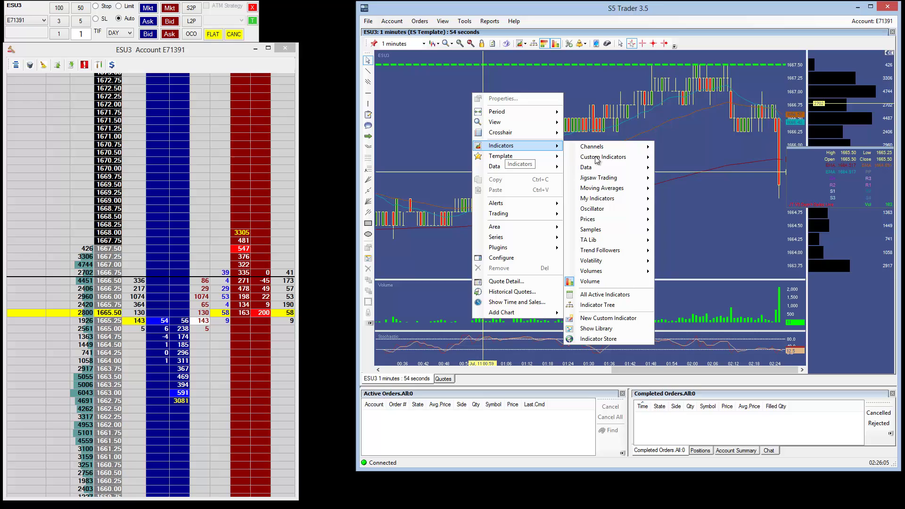
pyautogui.moveTo(610, 179)
pyautogui.click(690, 197)
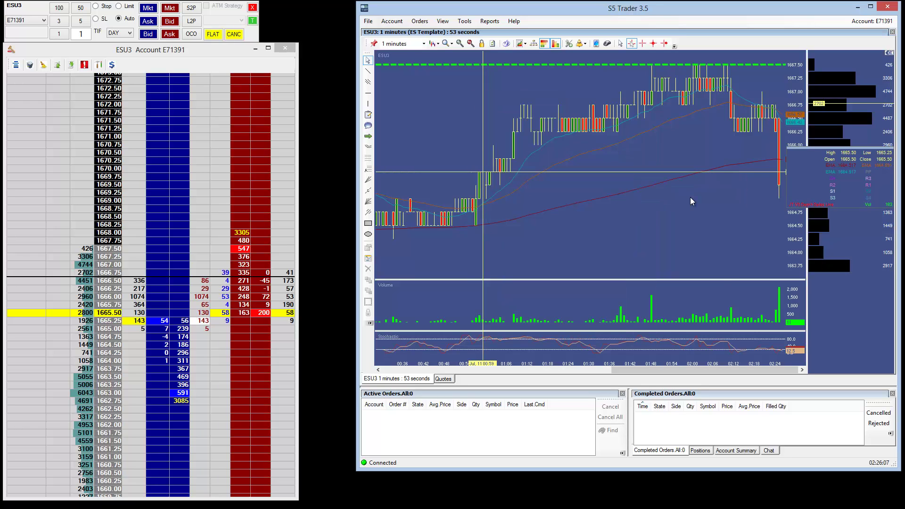
pyautogui.click(666, 297)
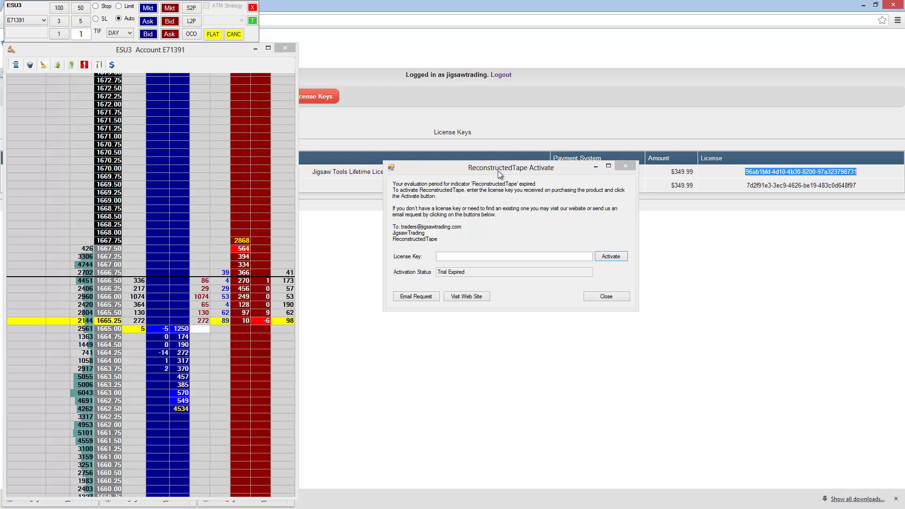
# - Move the activation dialog aside and copy the second license key from the members site
pyautogui.moveTo(460, 233); pyautogui.dragTo(457, 241)
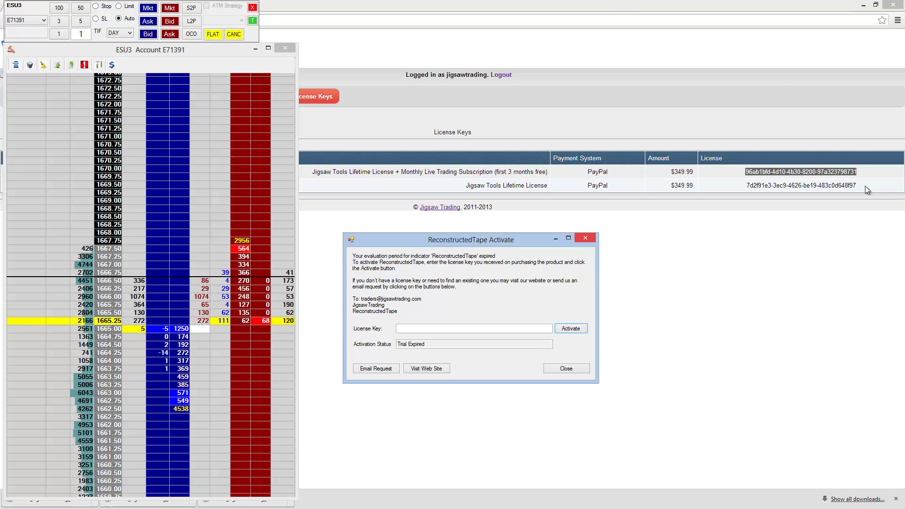
pyautogui.moveTo(863, 187); pyautogui.dragTo(745, 186)
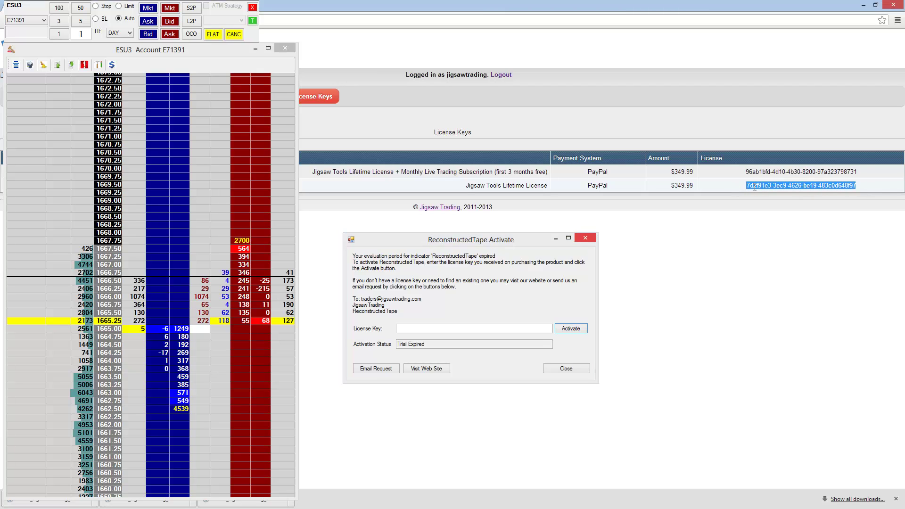
pyautogui.rightClick(758, 186)
pyautogui.click(760, 195)
# - Paste the key into License Key, activate Reconstructed Tape, and dismiss the success message
pyautogui.click(545, 318)
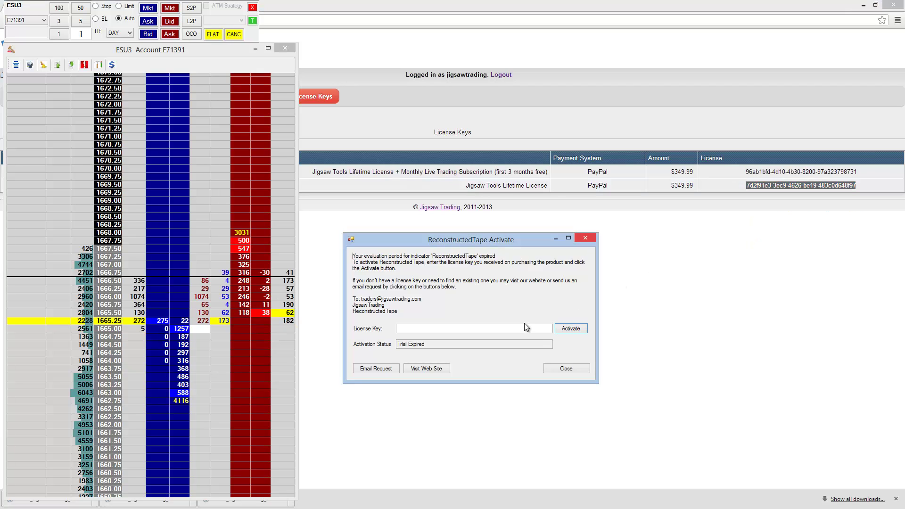
pyautogui.click(526, 329)
pyautogui.rightClick(525, 330)
pyautogui.click(556, 366)
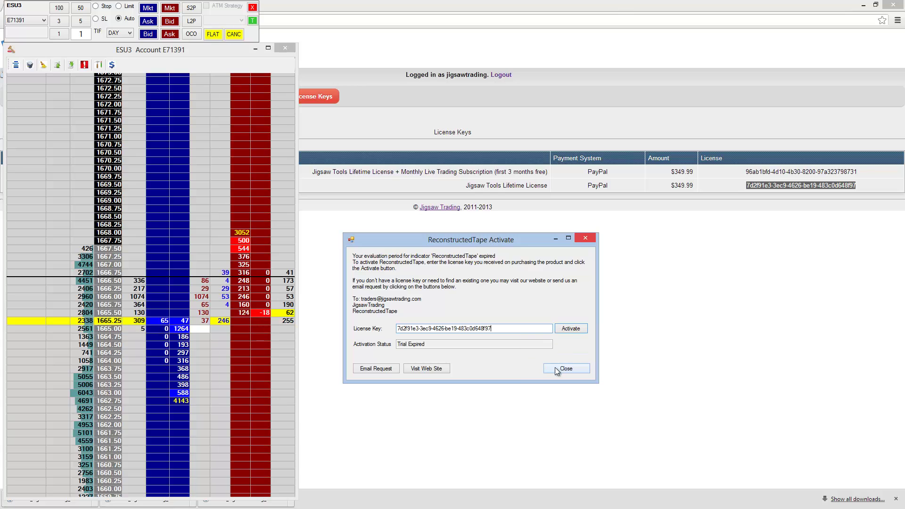
pyautogui.click(572, 328)
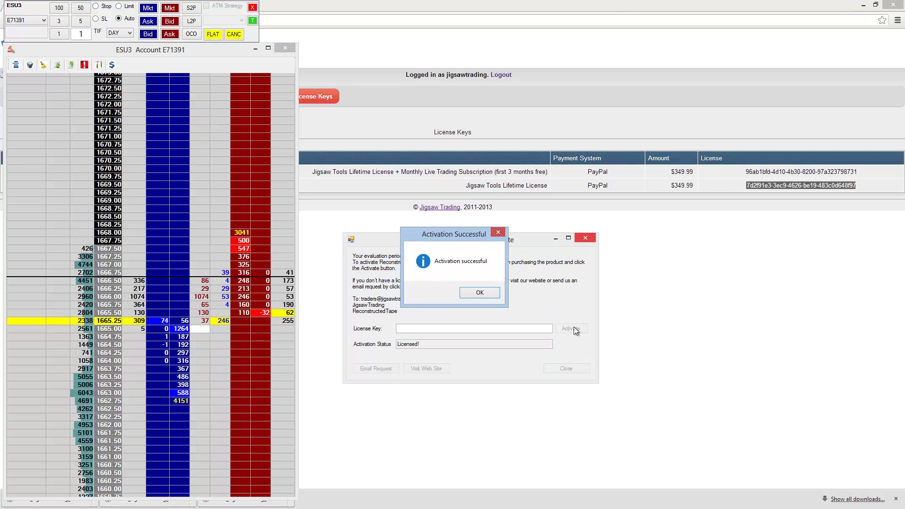
pyautogui.click(480, 290)
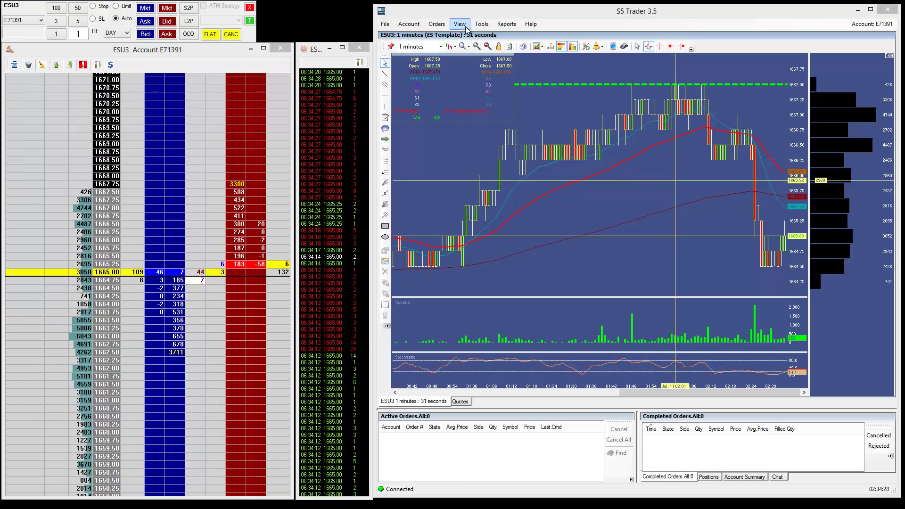
# - Save the chart and order-book workspace via View > Layout > Save as 's5Trader Pete'
pyautogui.click(464, 29)
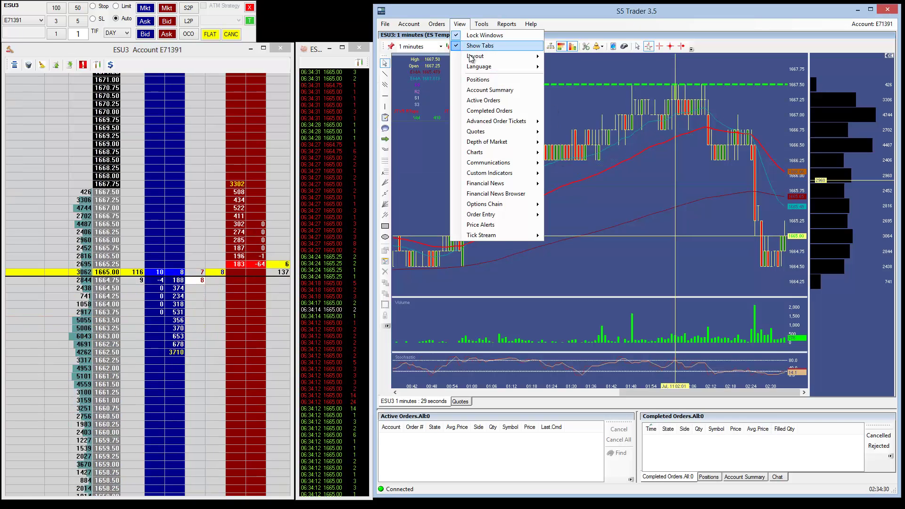
pyautogui.moveTo(471, 59)
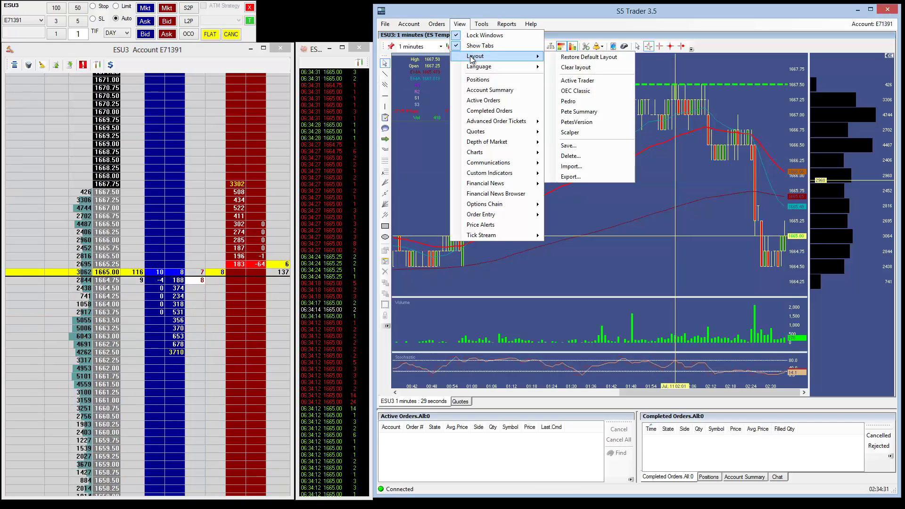
pyautogui.click(592, 147)
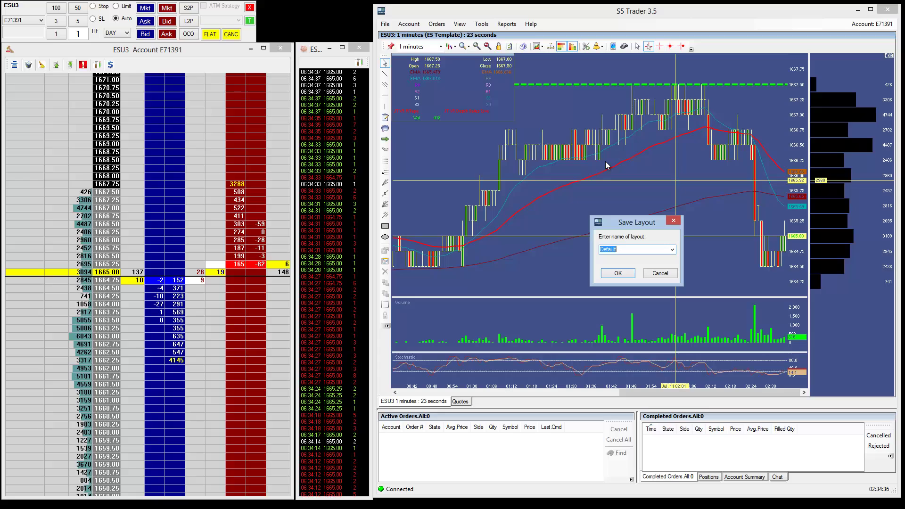
pyautogui.write('s5')
pyautogui.press('BackSpace')
pyautogui.press('BackSpace')
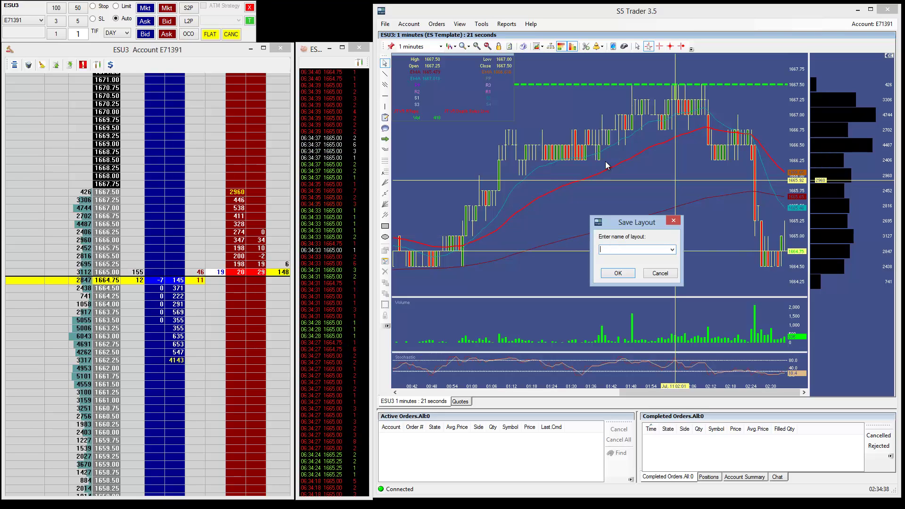
pyautogui.write('s5Tra')
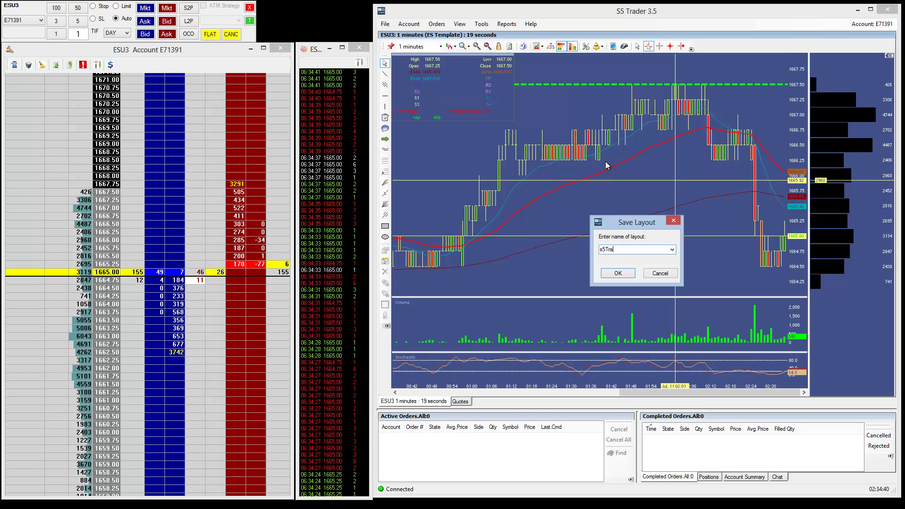
pyautogui.write('der Pete')
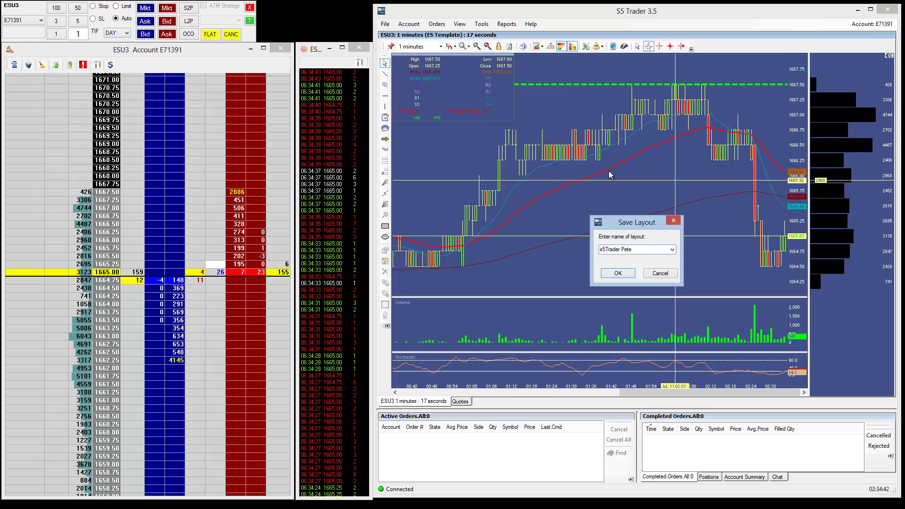
pyautogui.click(618, 274)
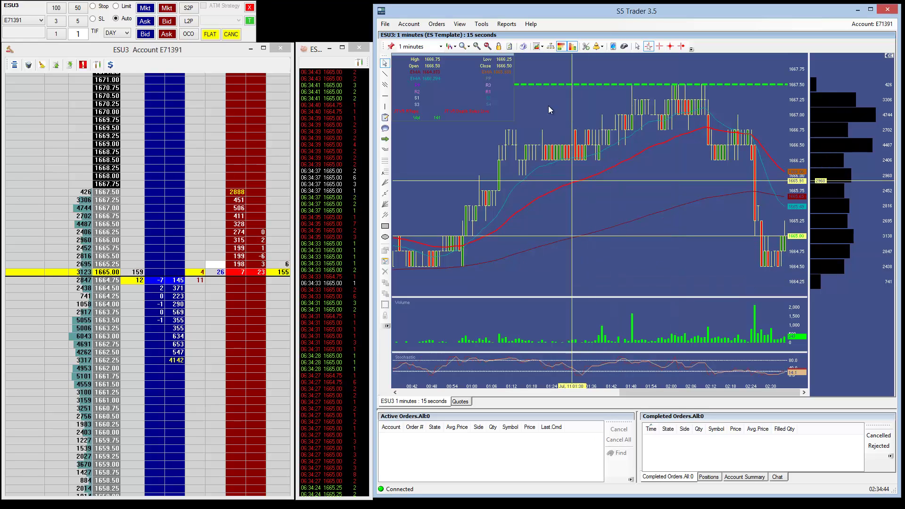
pyautogui.click(459, 24)
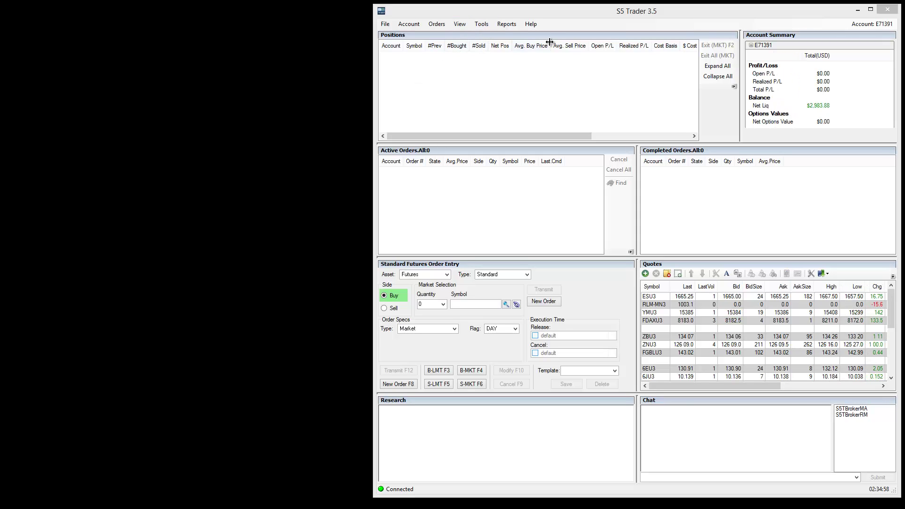
# - Load the 's5Trader Pete' layout from View > Layout
pyautogui.click(453, 25)
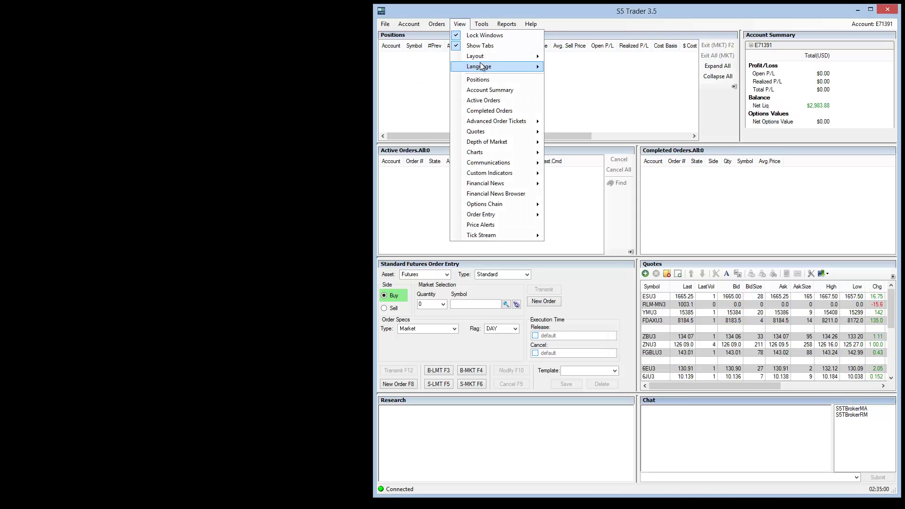
pyautogui.moveTo(485, 57)
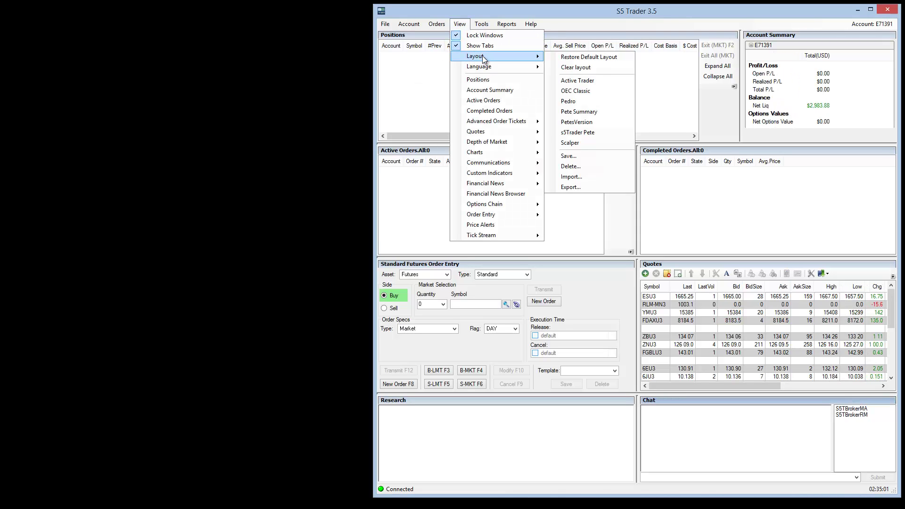
pyautogui.click(591, 131)
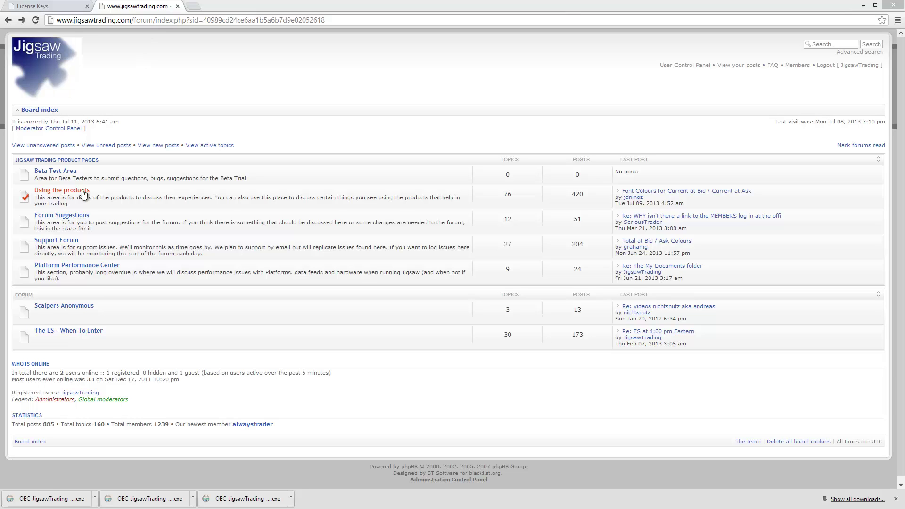
# - Open the empty Beta Test Area section from the forum board index
pyautogui.click(65, 173)
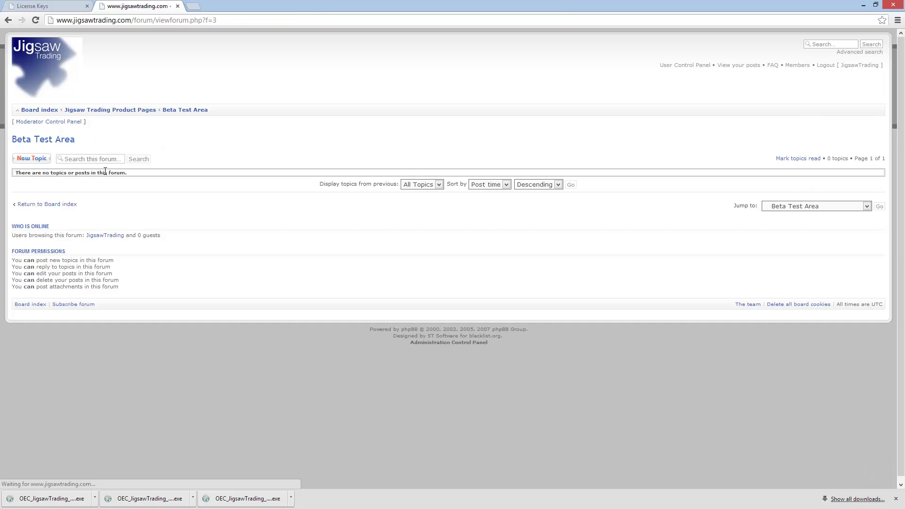